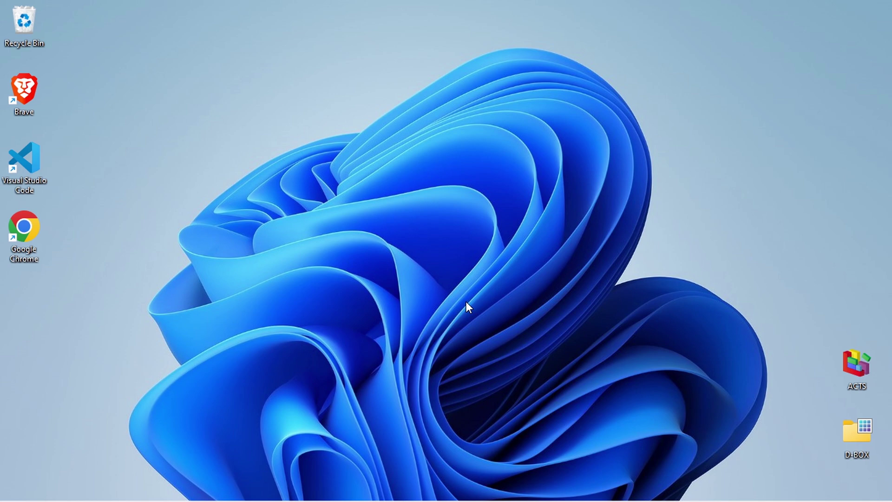
Search Google in Microsoft Edge for 'shareX download'.
{"action": "mouse_move", "coordinate": [482, 499]}
{"action": "left_click", "coordinate": [447, 487]}
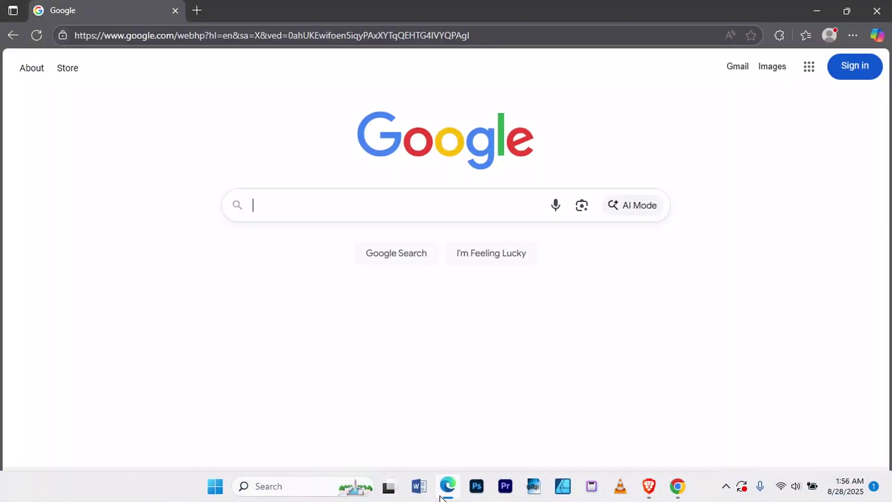
{"action": "type", "text": "s"}
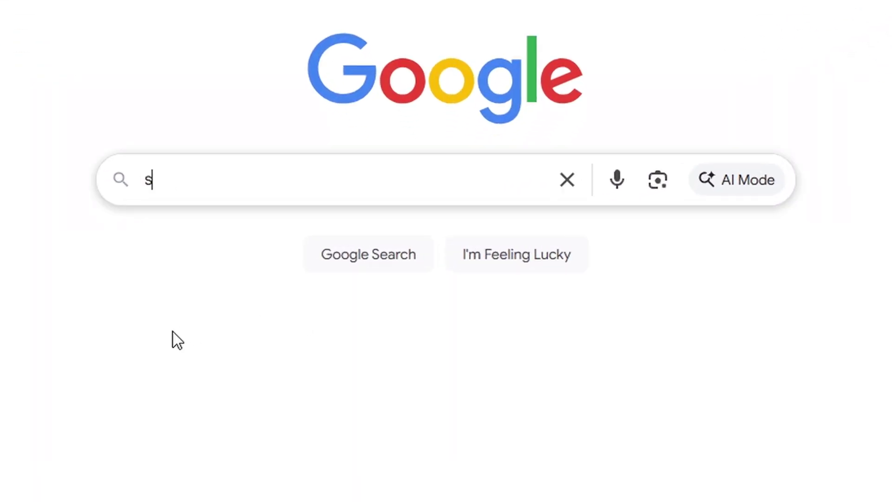
{"action": "type", "text": "hareX downloa"}
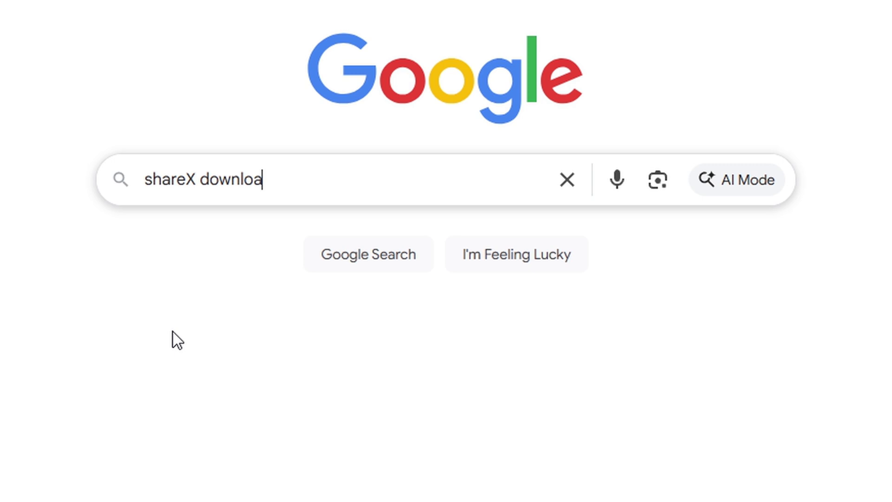
{"action": "type", "text": "d"}
{"action": "key", "text": "Return"}
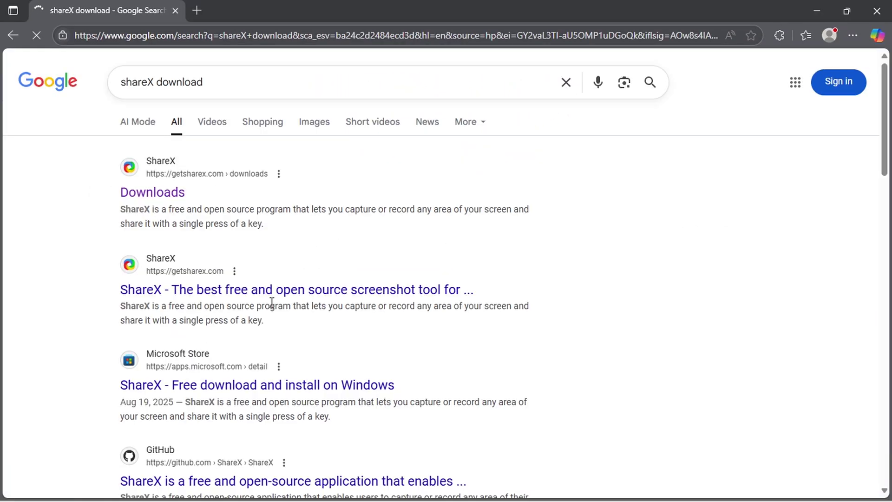
Download ShareX-18.0.1-setup.exe from the ShareX 18.0.1 release on the getsharex.com downloads page.
{"action": "left_click", "coordinate": [156, 192]}
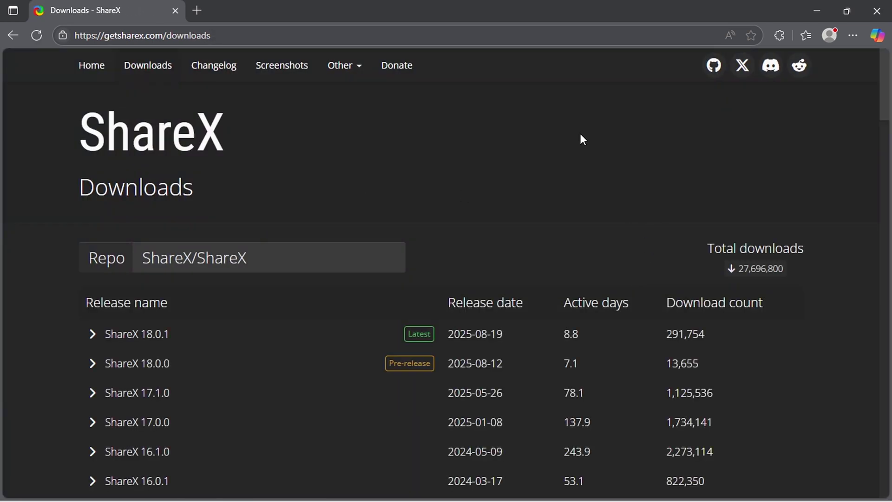
{"action": "scroll", "coordinate": [635, 156], "scroll_direction": "down", "scroll_amount": 10}
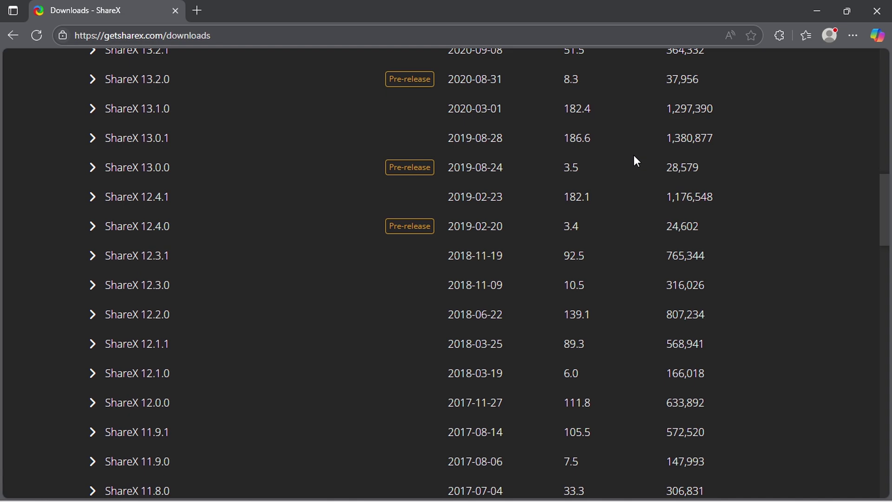
{"action": "scroll", "coordinate": [635, 156], "scroll_direction": "up", "scroll_amount": 5}
{"action": "scroll", "coordinate": [636, 161], "scroll_direction": "up", "scroll_amount": 5}
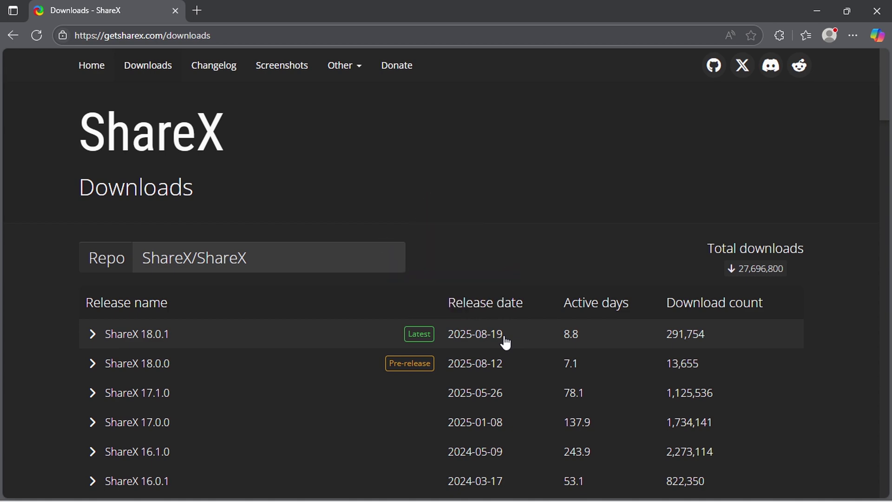
{"action": "left_click", "coordinate": [99, 338]}
{"action": "scroll", "coordinate": [5, 338], "scroll_direction": "down", "scroll_amount": 3}
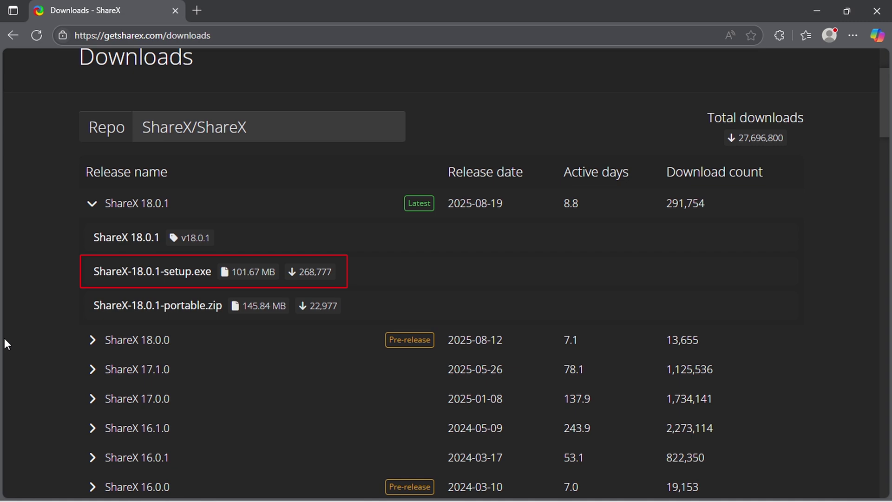
{"action": "left_click", "coordinate": [203, 278]}
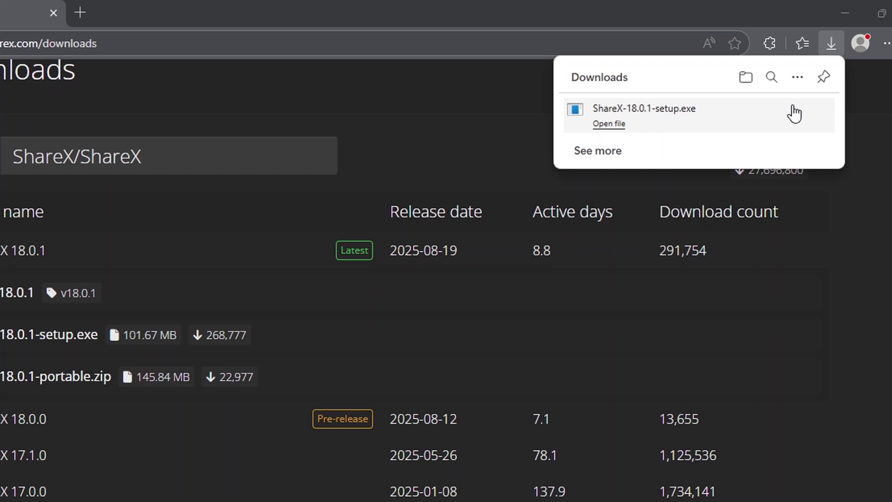
Open the Downloads folder and run ShareX-18.0.1-setup to reach its license agreement.
{"action": "left_click", "coordinate": [796, 125]}
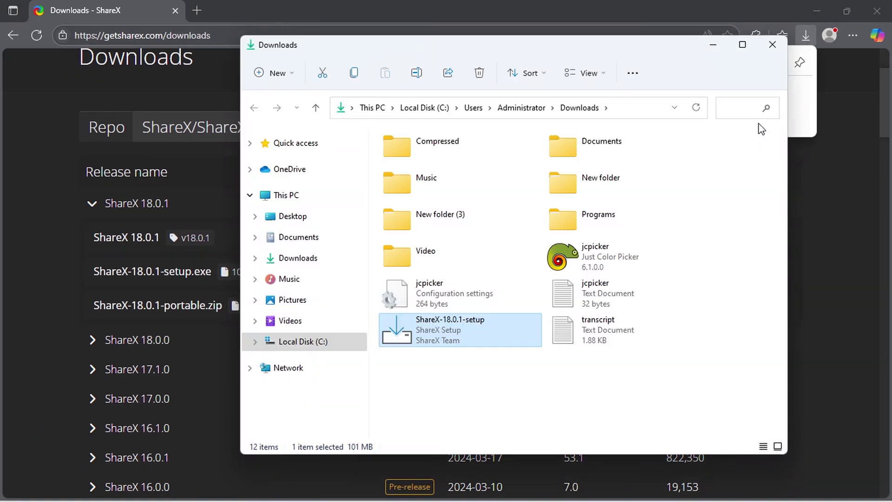
{"action": "left_click", "coordinate": [818, 10]}
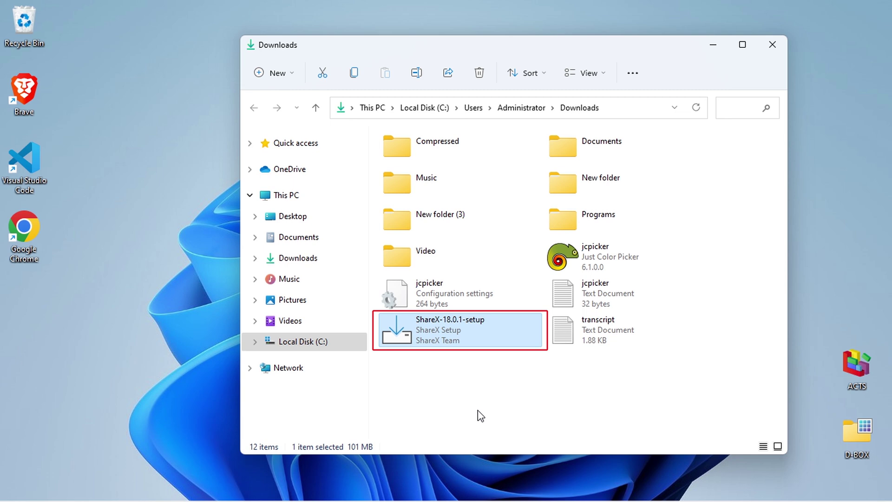
{"action": "right_click", "coordinate": [466, 334]}
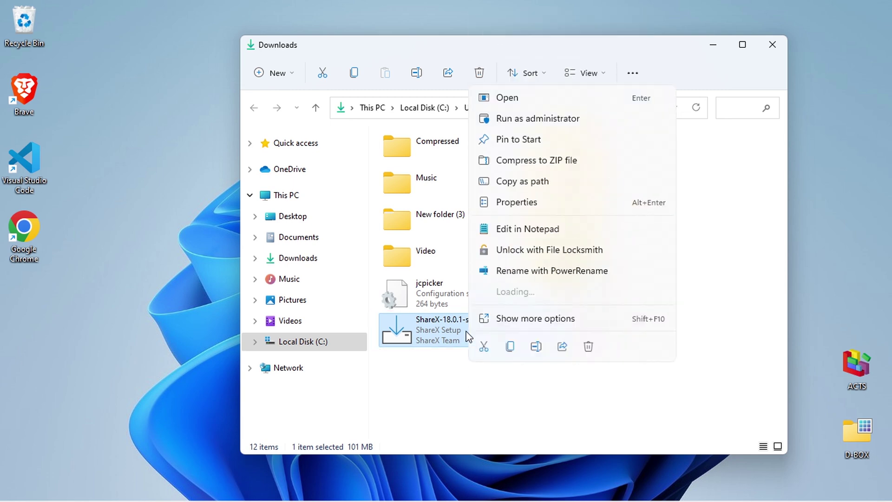
{"action": "left_click", "coordinate": [509, 99]}
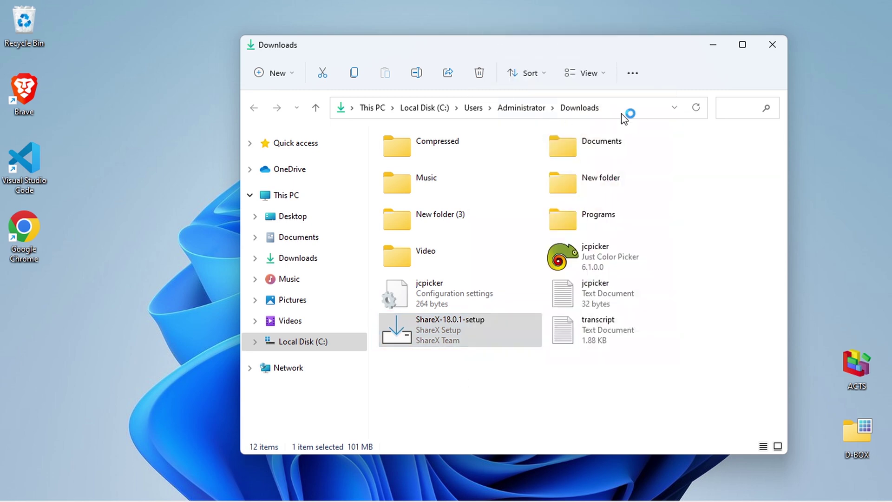
{"action": "left_click", "coordinate": [719, 46]}
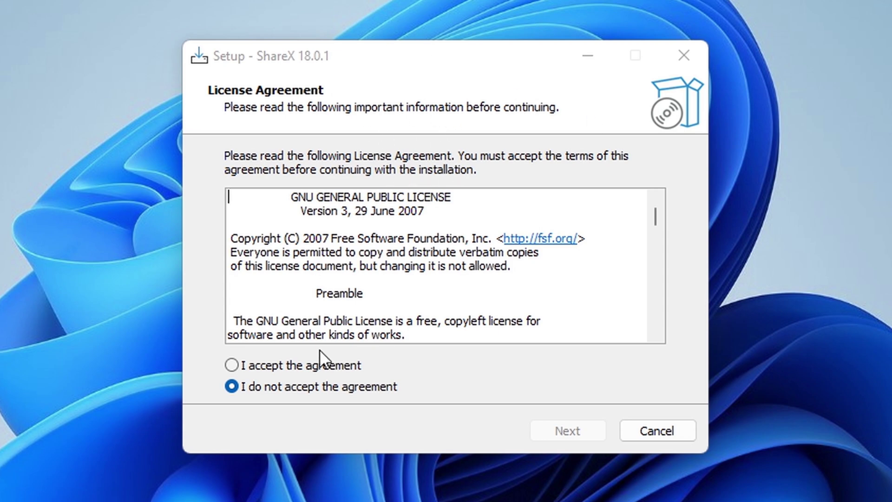
Accept the GPL license, keep the default folder and additional tasks, and install ShareX 18.0.1.
{"action": "left_click", "coordinate": [328, 364]}
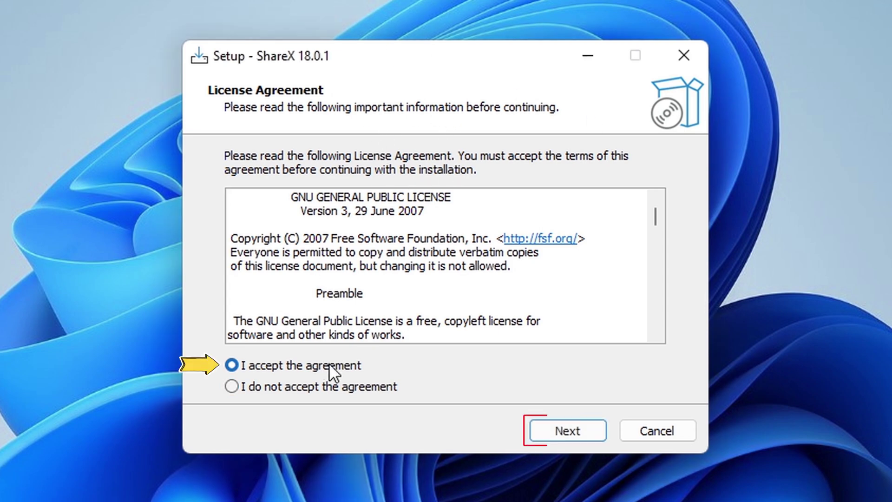
{"action": "left_click", "coordinate": [575, 420]}
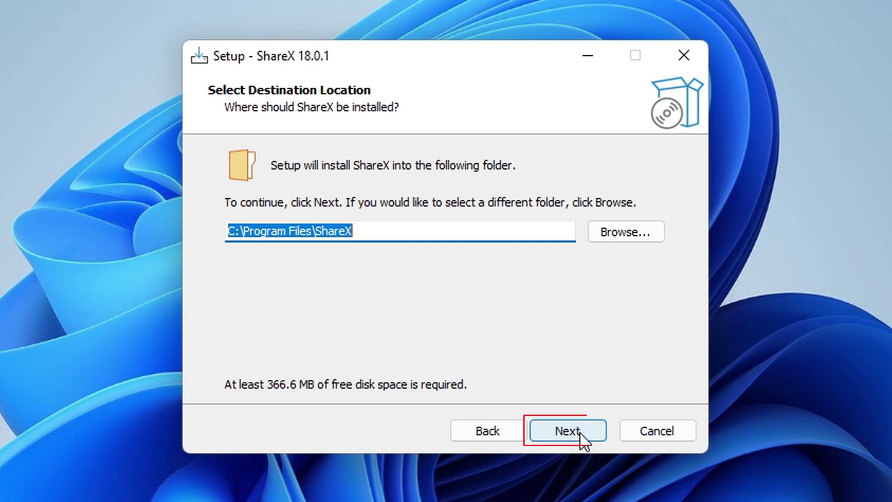
{"action": "left_click", "coordinate": [579, 432]}
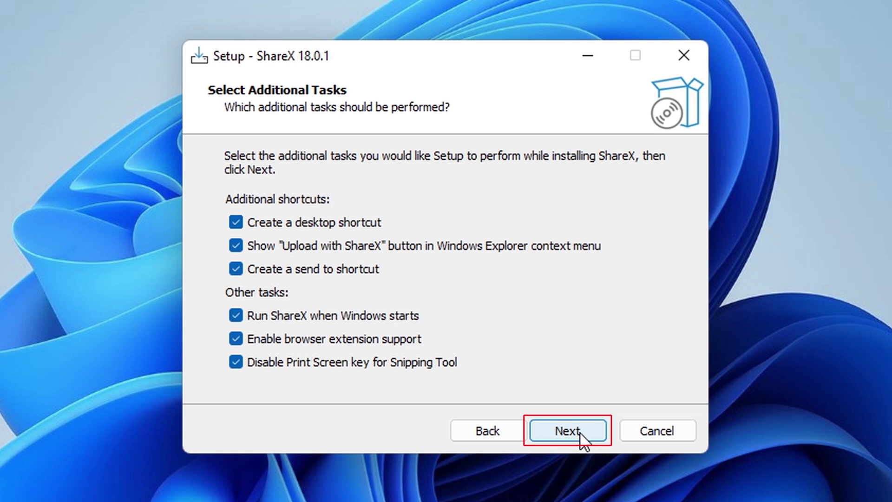
{"action": "left_click", "coordinate": [580, 431]}
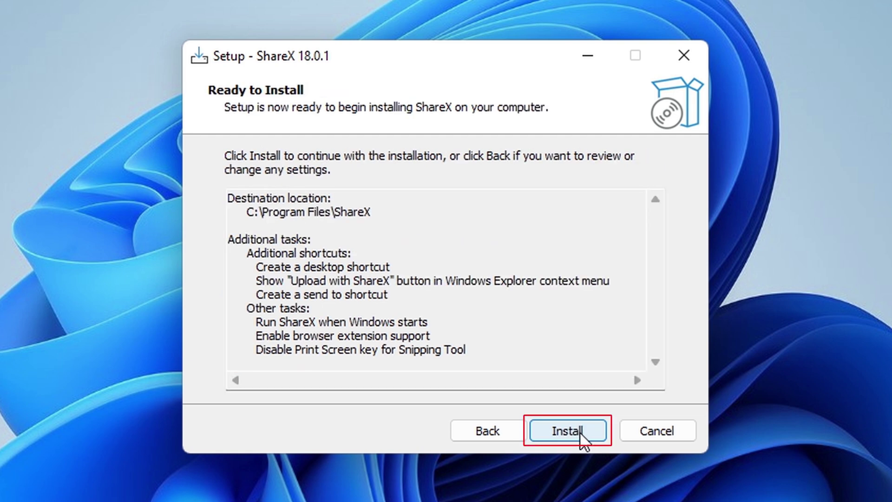
{"action": "left_click", "coordinate": [580, 432]}
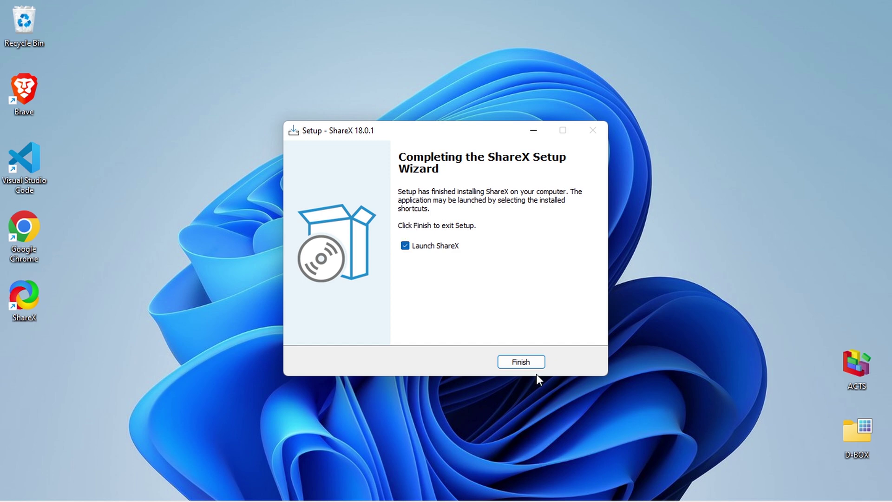
Launch ShareX, take a Fullscreen capture, and decline uploading the screenshot.
{"action": "left_click", "coordinate": [535, 361]}
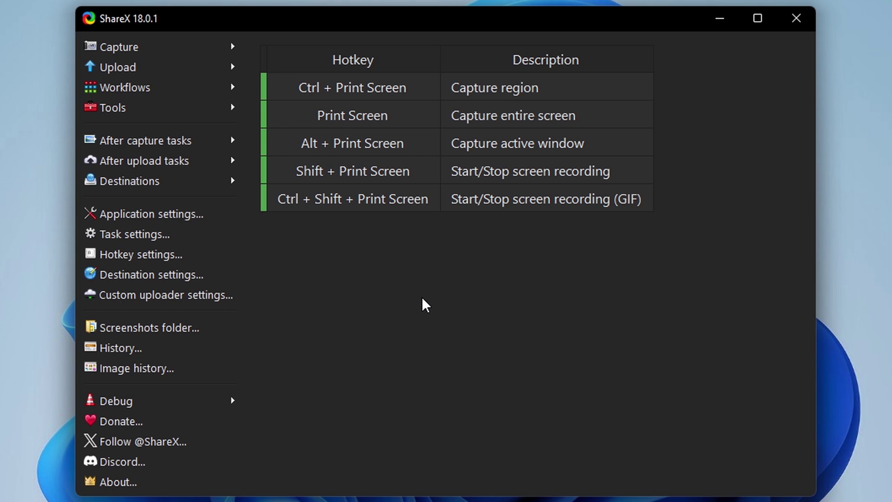
{"action": "left_click", "coordinate": [232, 47]}
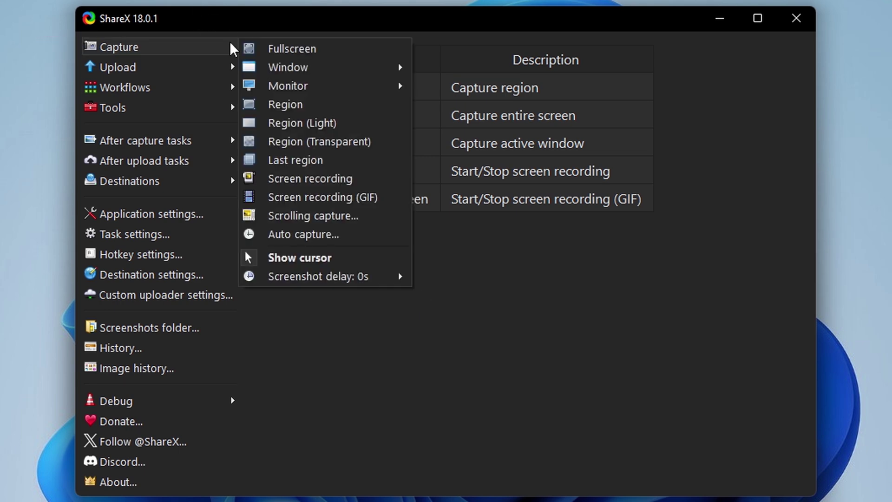
{"action": "left_click", "coordinate": [308, 50]}
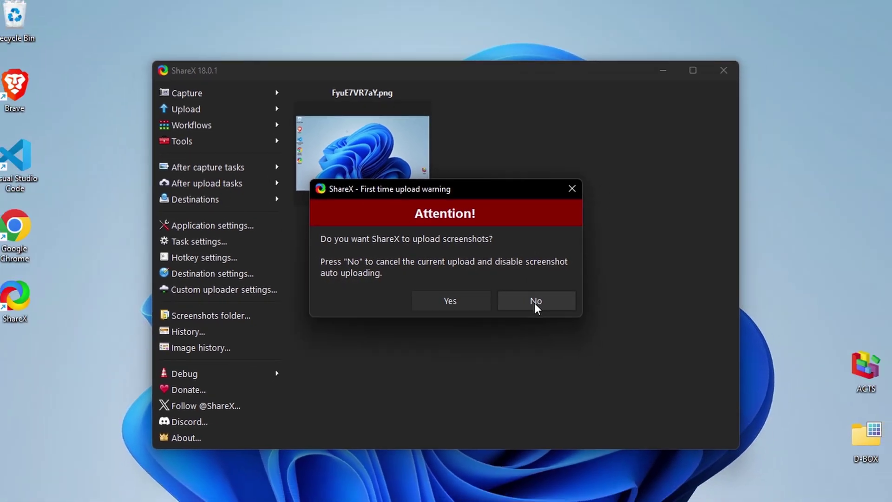
{"action": "left_click", "coordinate": [558, 311]}
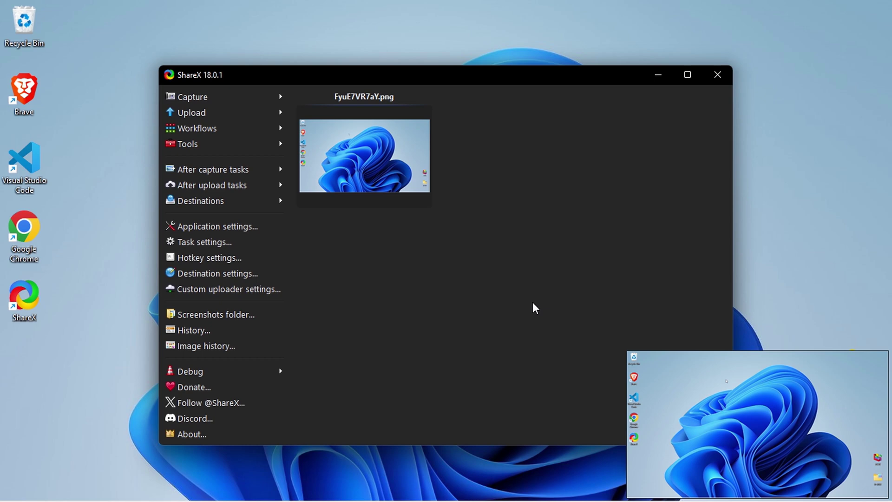
{"action": "mouse_move", "coordinate": [854, 395]}
Open File Explorer from the taskbar search using 'fil'.
{"action": "left_click", "coordinate": [240, 487]}
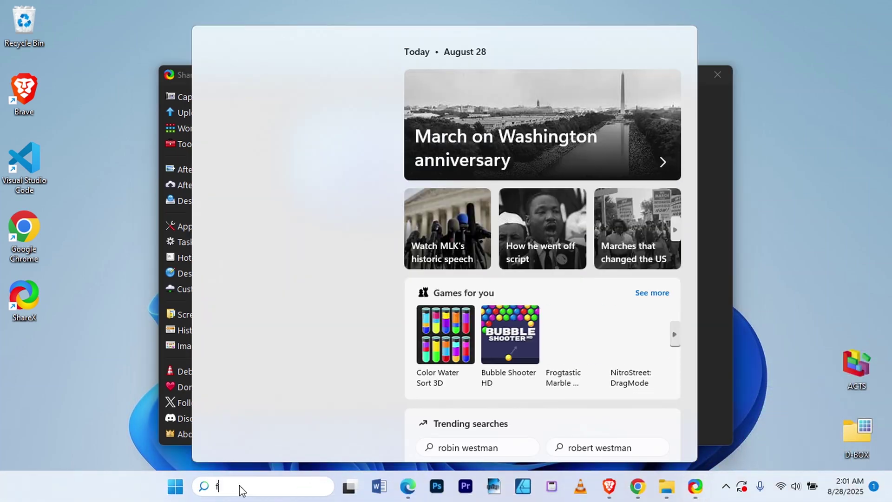
{"action": "type", "text": "fil"}
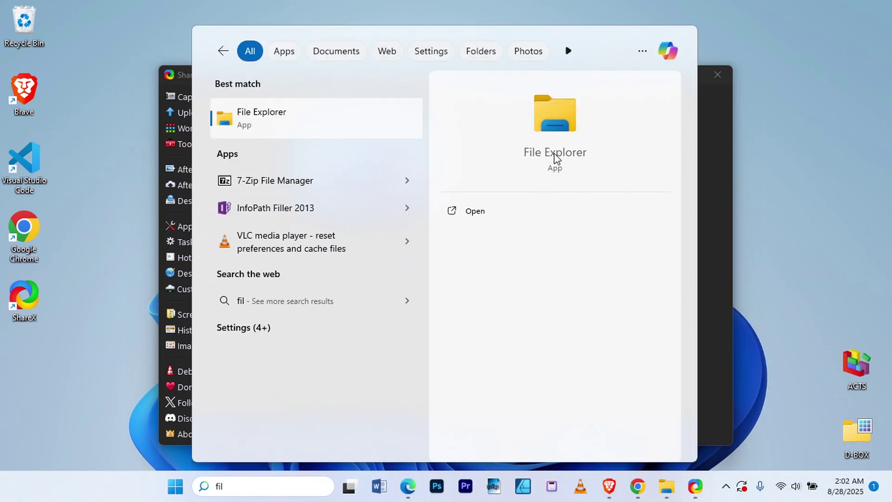
{"action": "left_click", "coordinate": [555, 155]}
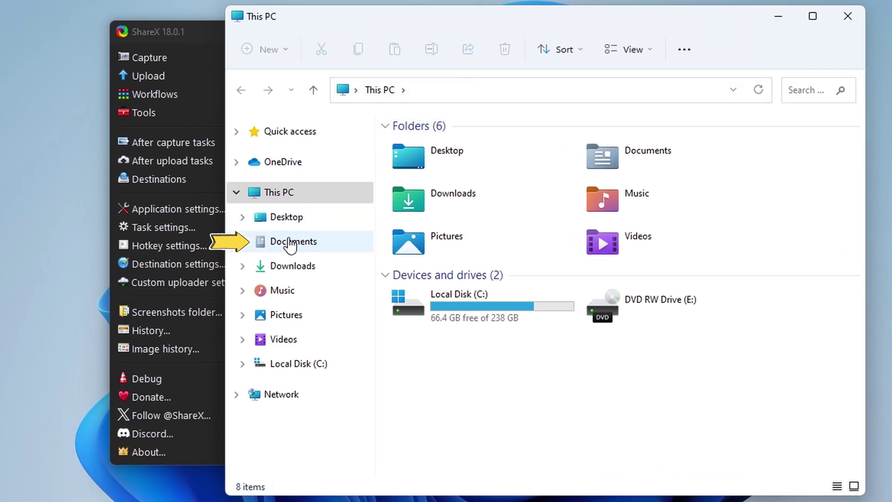
Go to Documents\ShareX\Screenshots\2025-08 and open the captured PNG screenshot.
{"action": "left_click", "coordinate": [288, 243]}
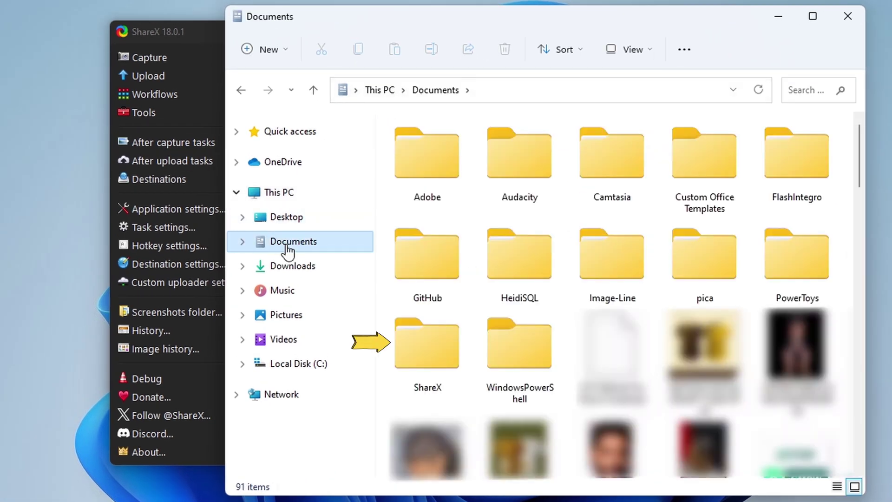
{"action": "double_click", "coordinate": [417, 345]}
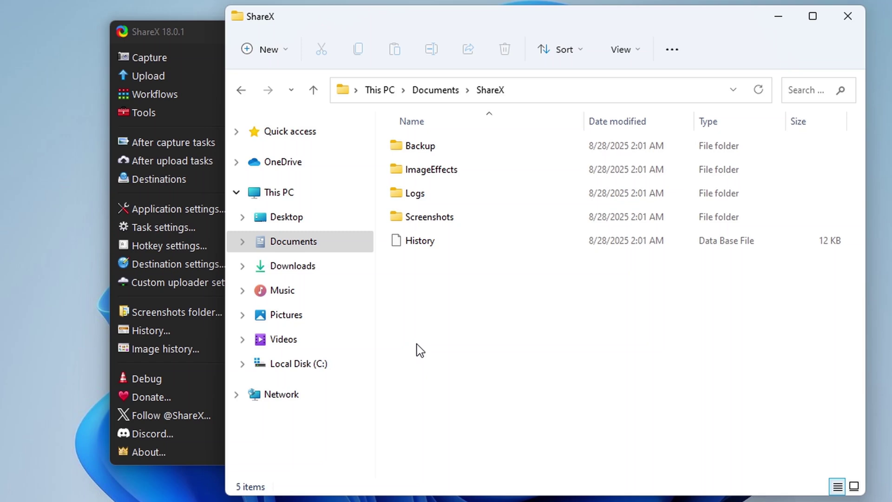
{"action": "double_click", "coordinate": [450, 218]}
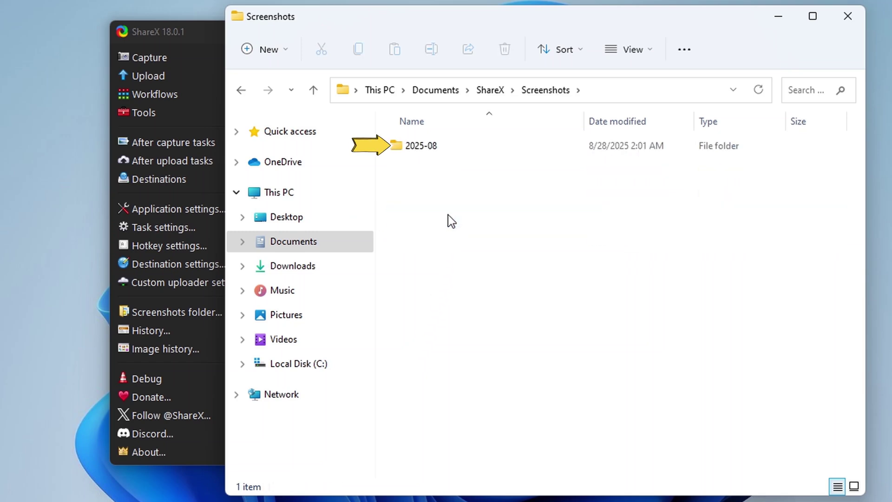
{"action": "double_click", "coordinate": [432, 150]}
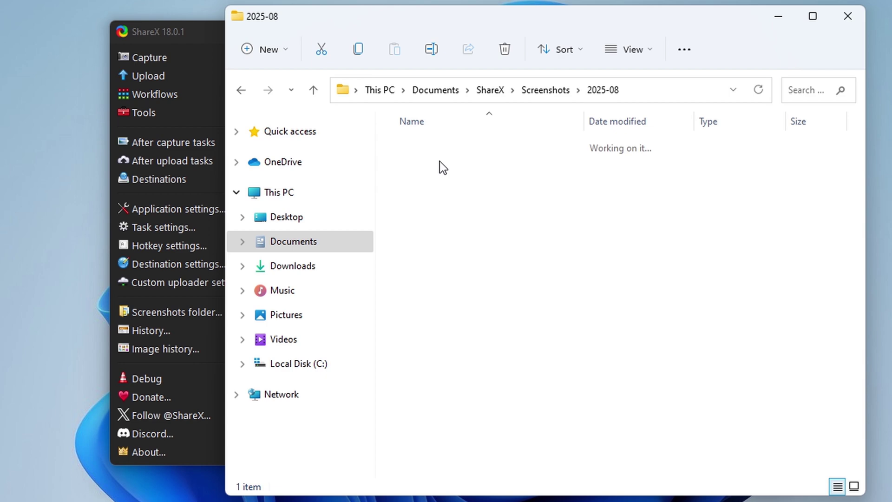
{"action": "double_click", "coordinate": [434, 146]}
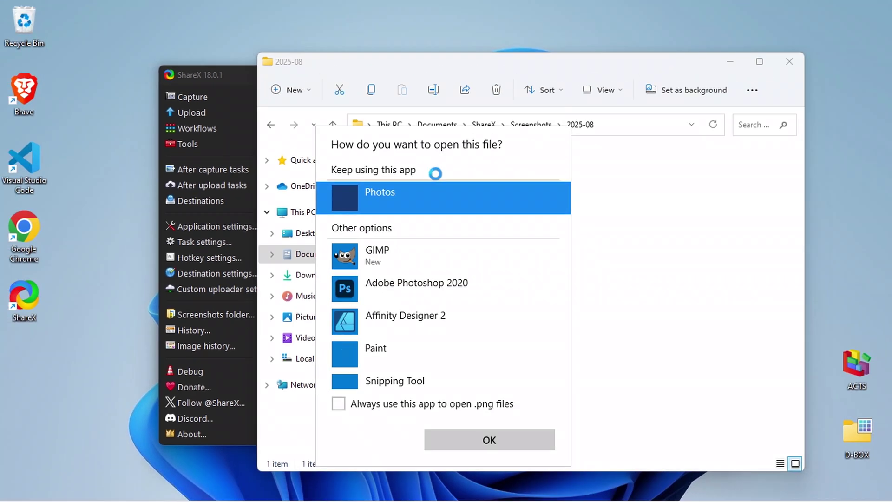
View FyuE7VR7aY.png in Photos, zooming and panning, then close Photos and File Explorer.
{"action": "left_click", "coordinate": [500, 437]}
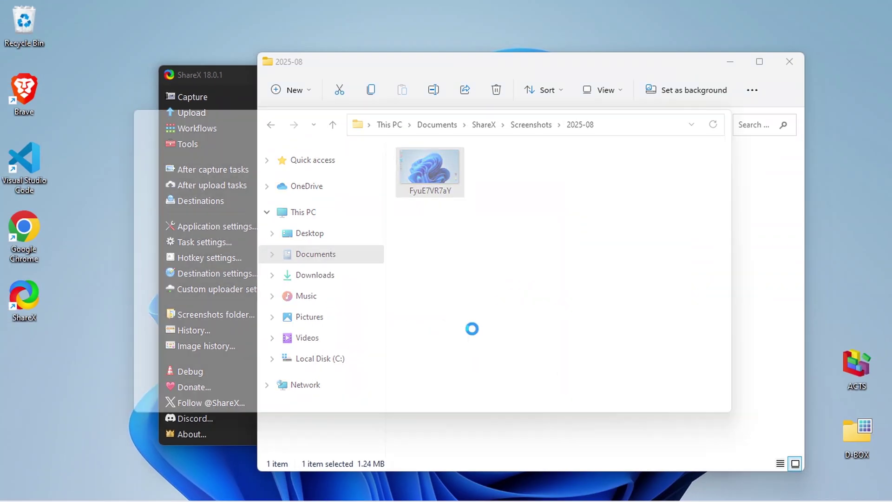
{"action": "scroll", "coordinate": [406, 302], "scroll_direction": "up", "scroll_amount": 5}
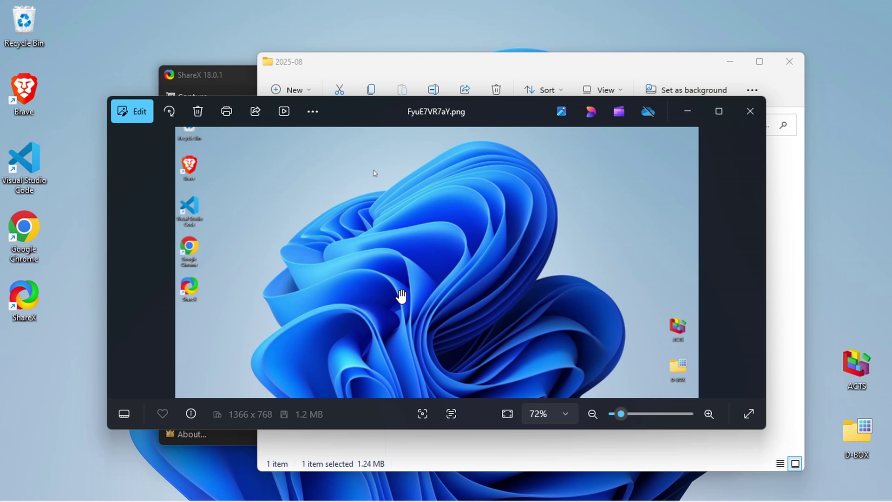
{"action": "left_click_drag", "start_coordinate": [299, 241], "coordinate": [686, 347]}
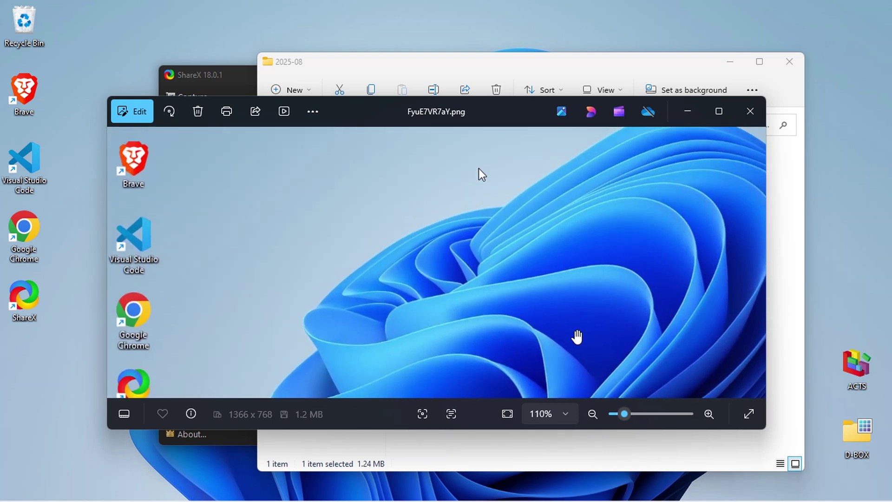
{"action": "scroll", "coordinate": [488, 323], "scroll_direction": "down", "scroll_amount": 4}
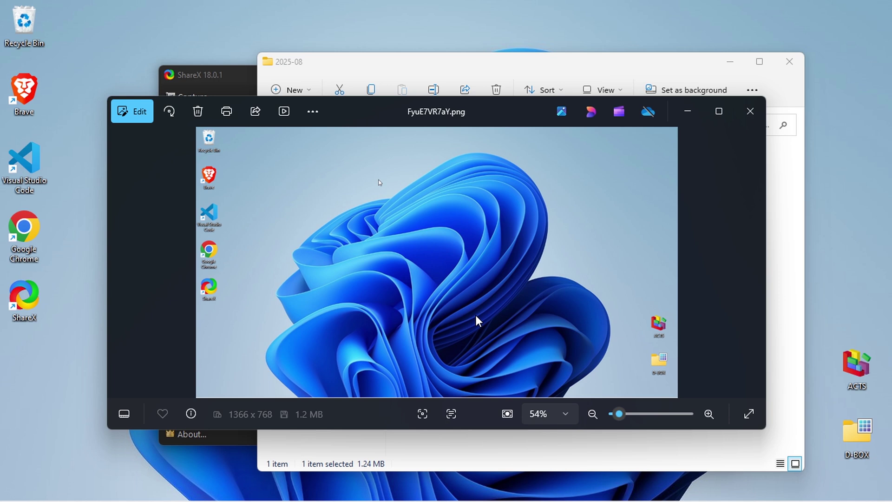
{"action": "left_click", "coordinate": [750, 111]}
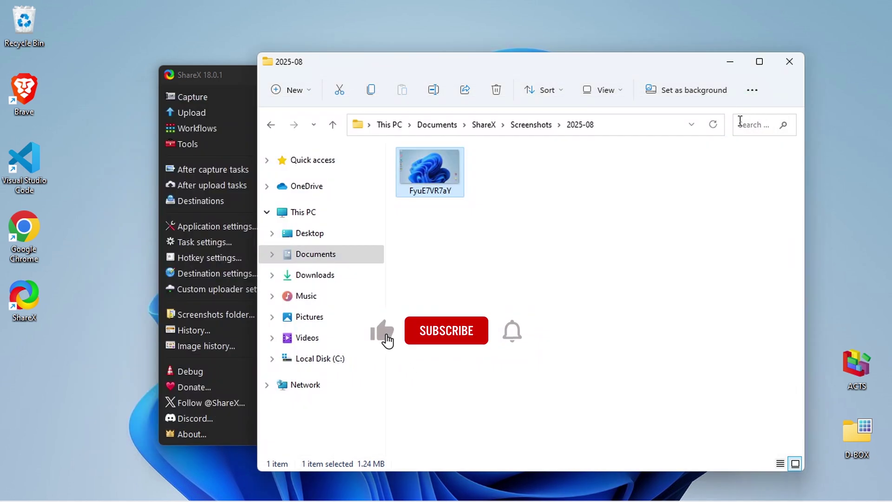
{"action": "left_click", "coordinate": [780, 71]}
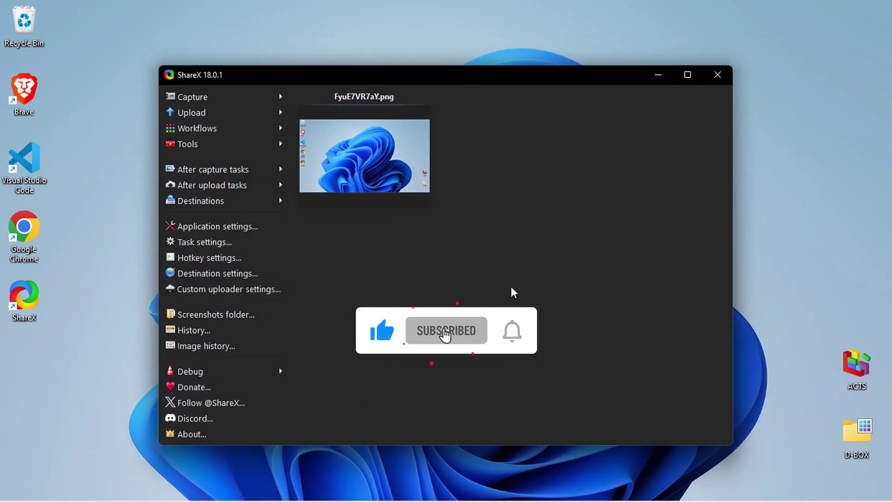